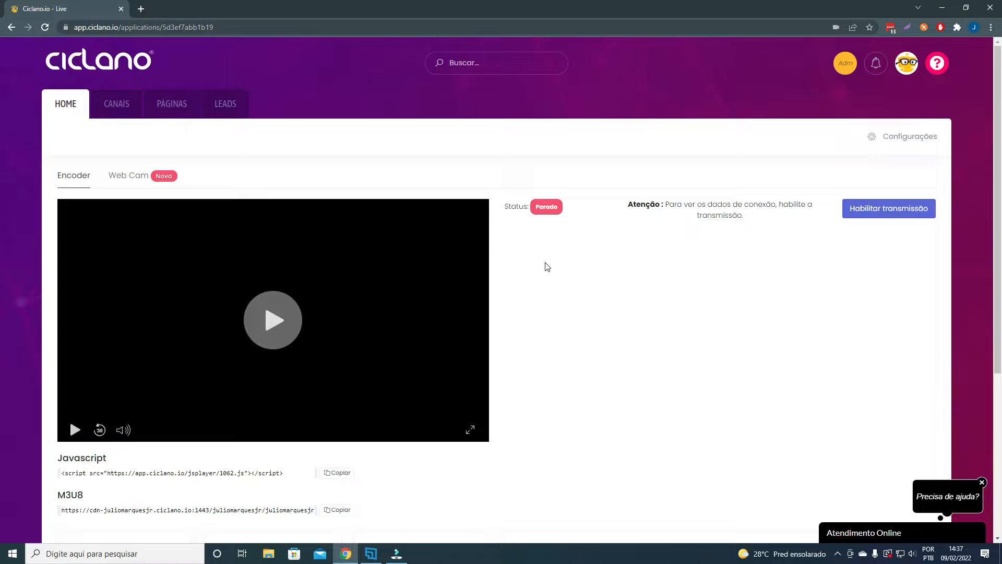
# - Switch to XSplit Broadcaster and open the settings of the Custom RTMP - Ciclano.io streaming output
pyautogui.scroll(3, 593, 284)
pyautogui.click(371, 553)
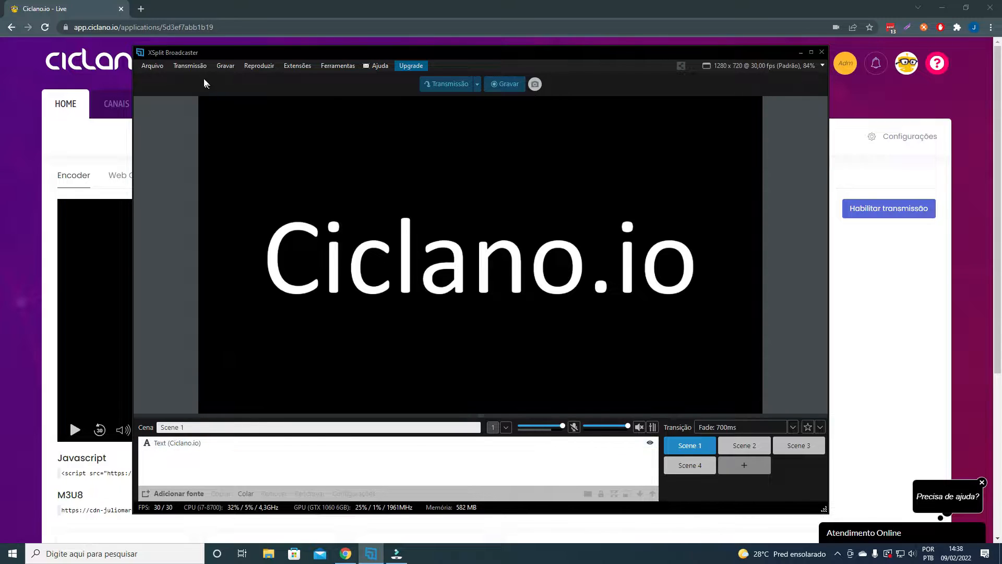
pyautogui.click(196, 68)
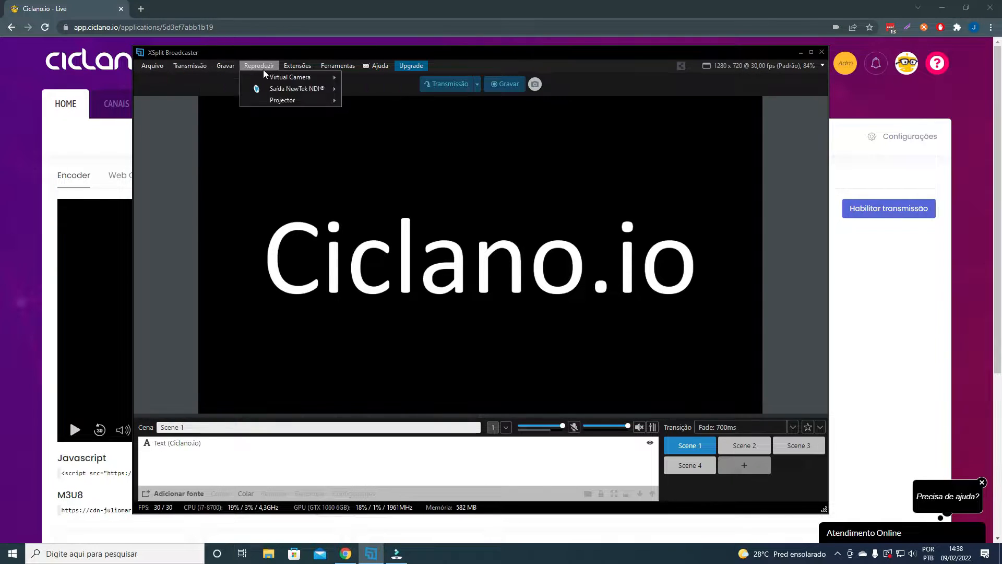
pyautogui.click(206, 66)
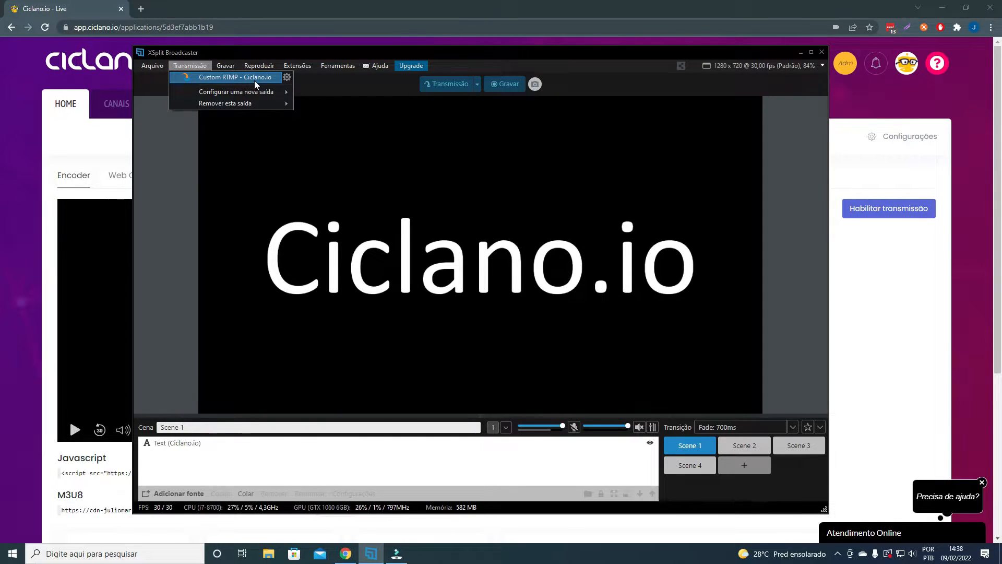
pyautogui.click(287, 78)
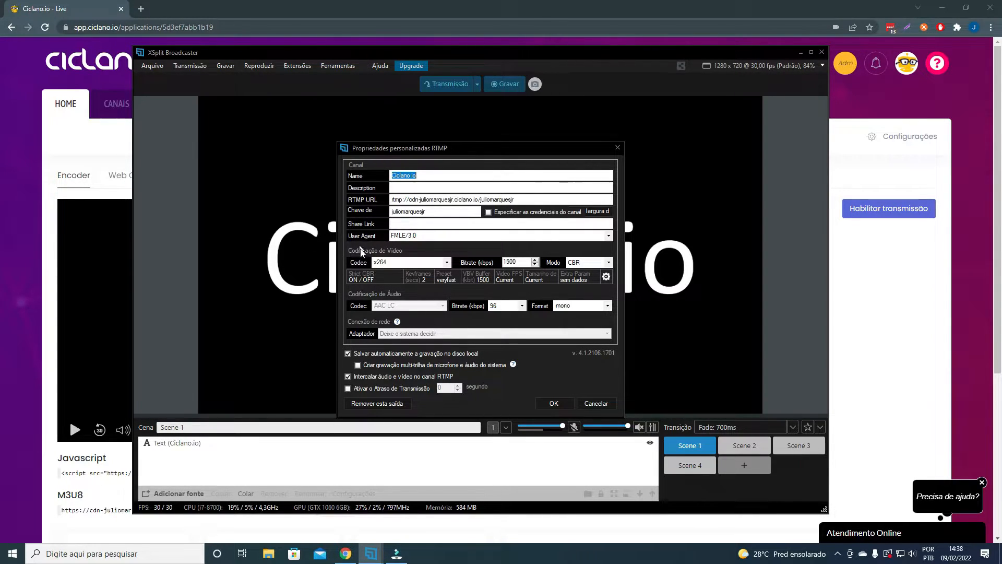
# - Set the video bitrate of the RTMP output to 3000 kbps
pyautogui.doubleClick(504, 262)
pyautogui.write('5000')
pyautogui.doubleClick(520, 260)
pyautogui.write('90')
# - Set the x264 video size to 1920 x 1080 - 1080p (16:9) in the advanced video encoding settings
pyautogui.click(606, 277)
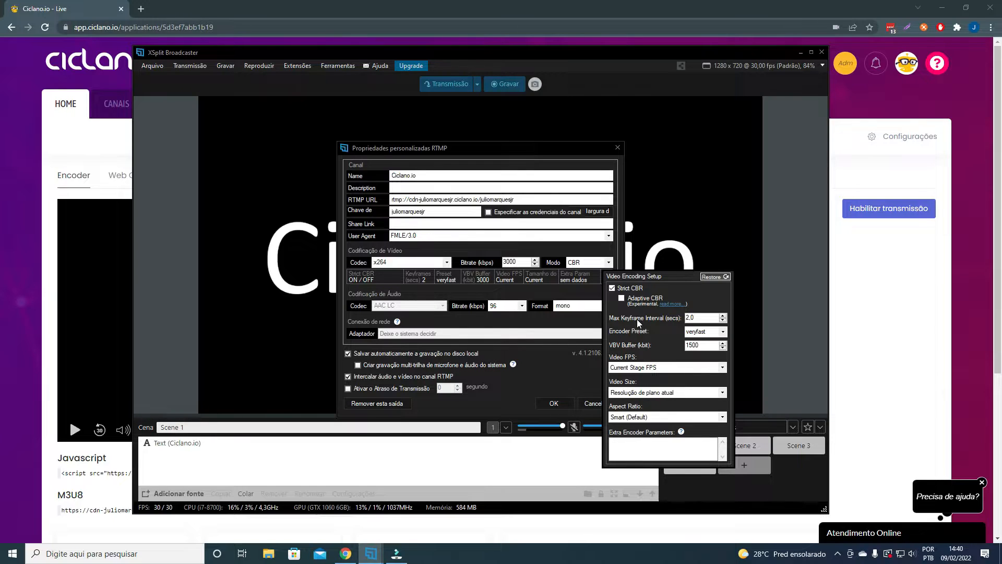
pyautogui.doubleClick(692, 317)
pyautogui.click(657, 395)
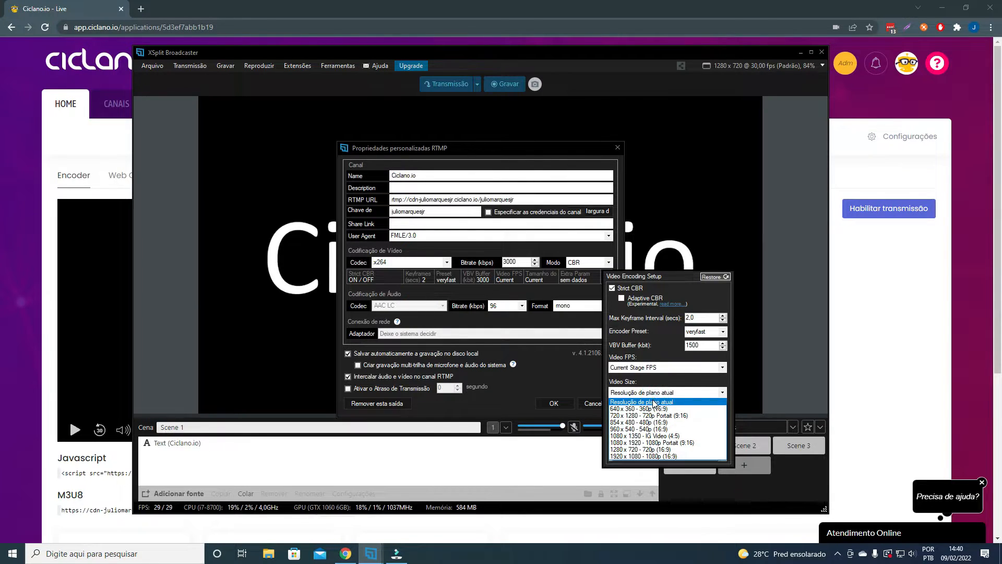
pyautogui.click(658, 456)
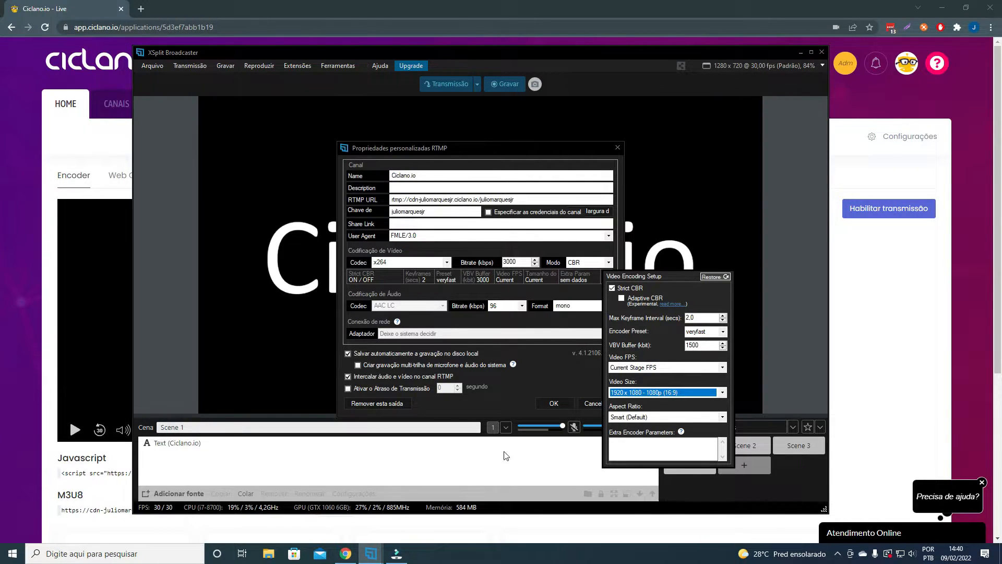
pyautogui.click(182, 497)
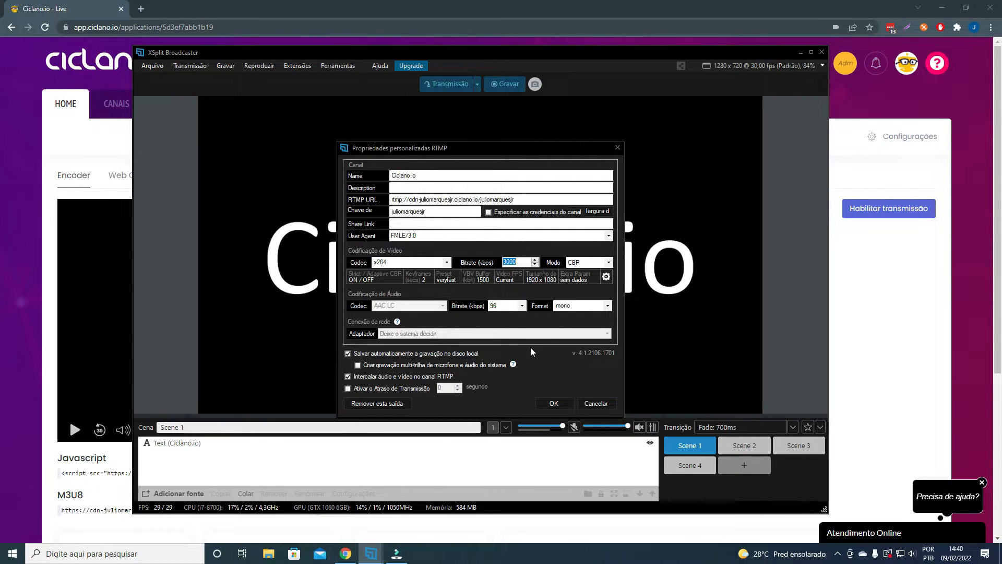
pyautogui.click(606, 276)
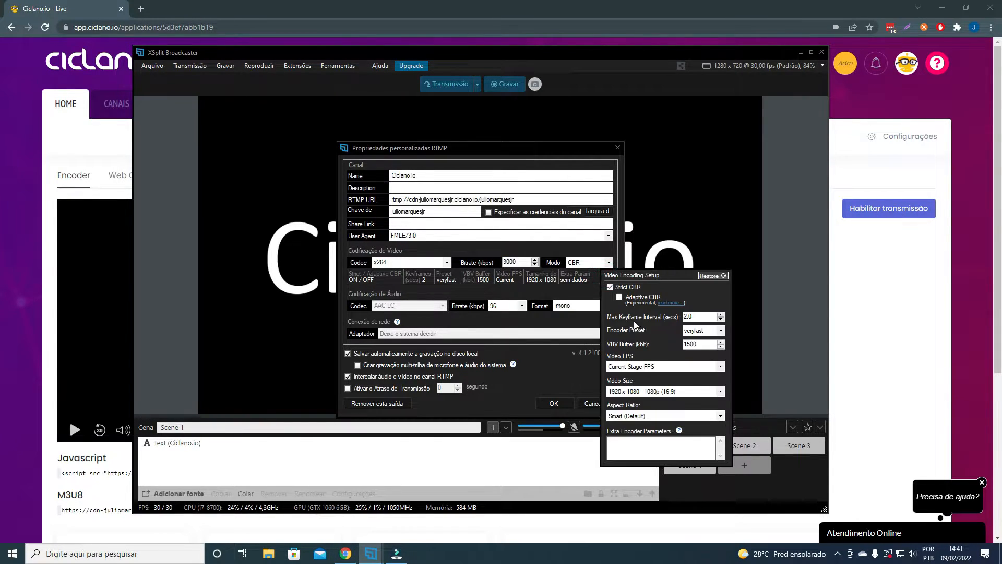
pyautogui.click(721, 392)
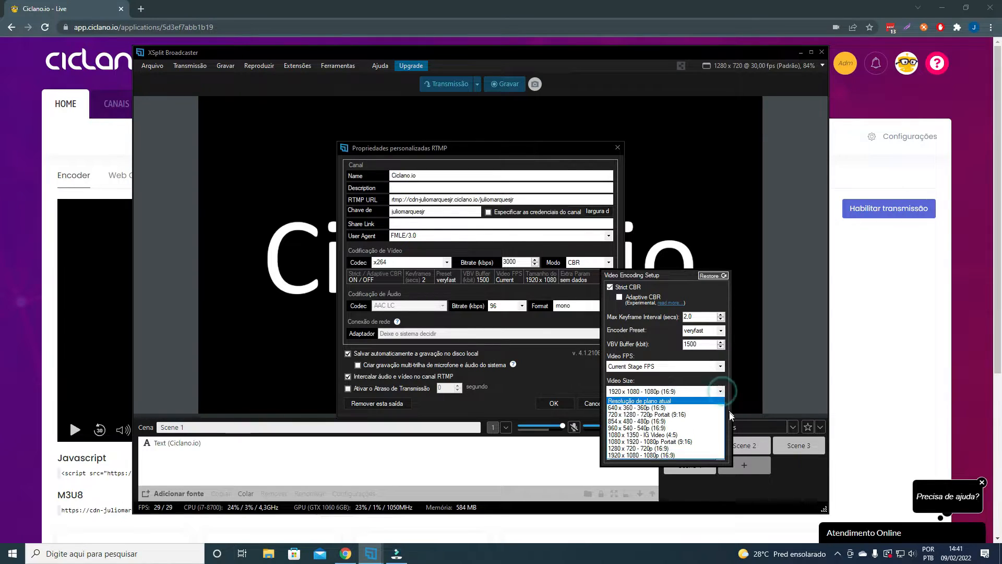
pyautogui.click(672, 455)
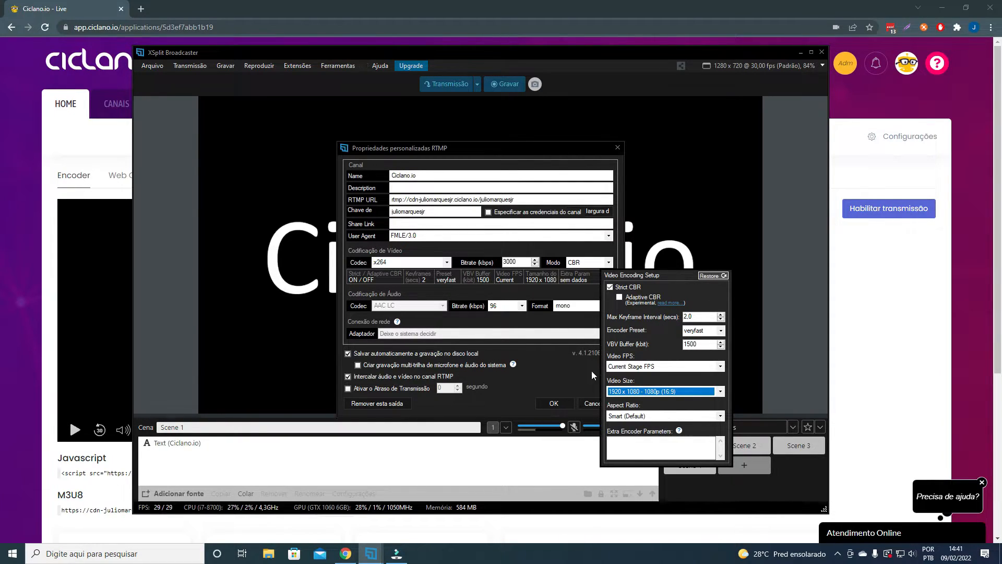
pyautogui.click(577, 363)
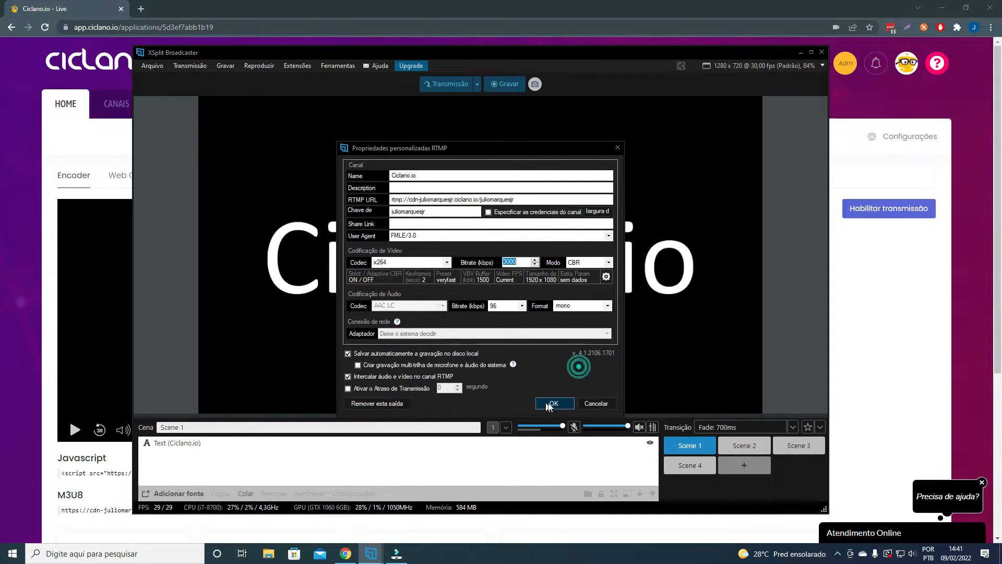
# - Review the available audio bitrates and the stereo and mono format options for the RTMP output
pyautogui.click(511, 309)
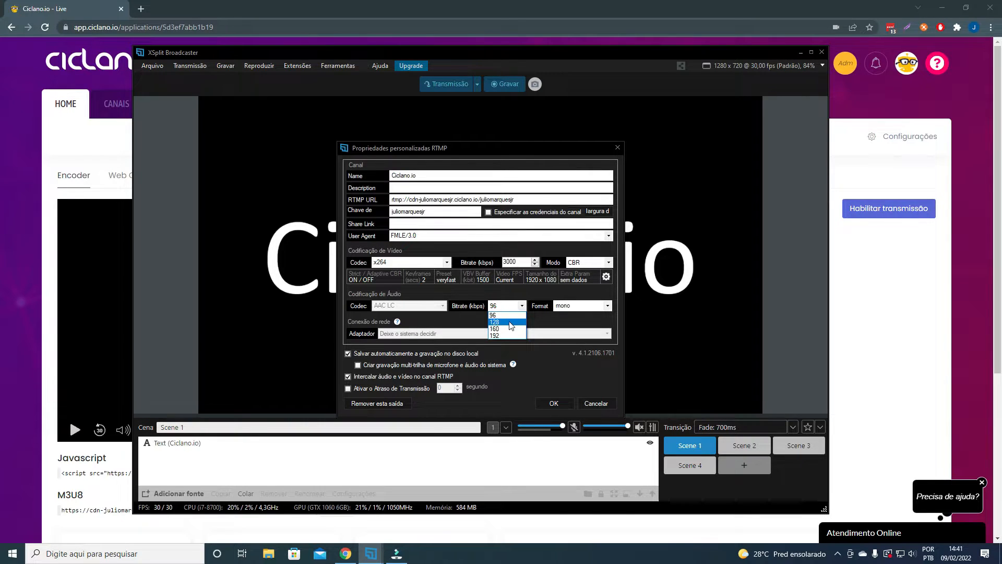
pyautogui.click(566, 320)
pyautogui.click(571, 308)
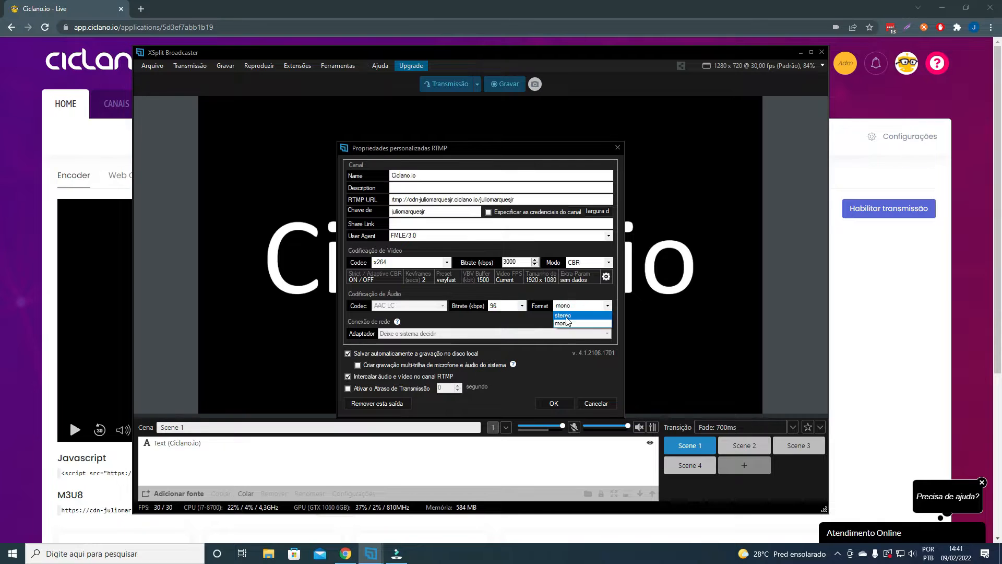
pyautogui.click(537, 320)
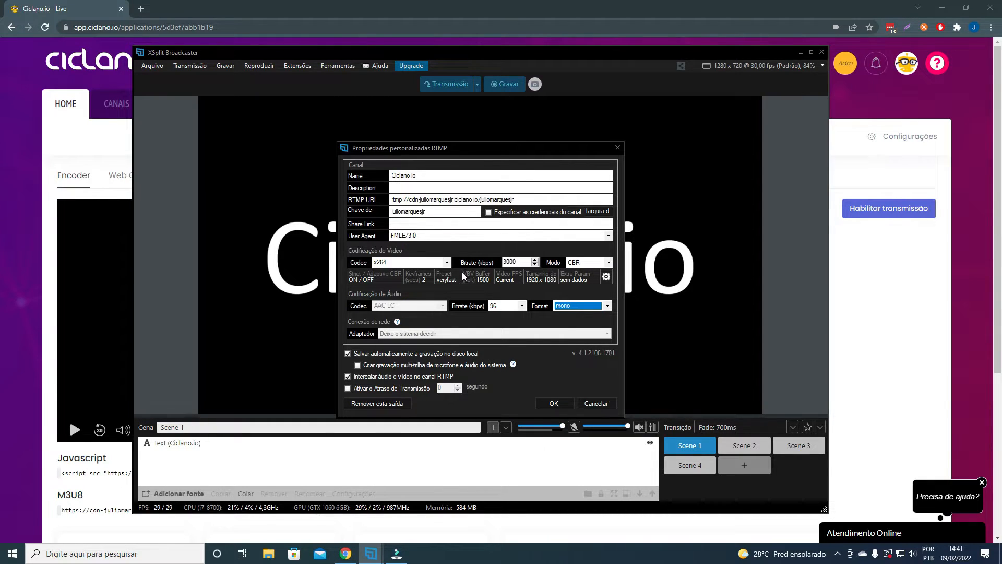
# - Change the video codec to NVENC H.264 (GeForce GTX 1060 6GB) and review its keyframe interval, encoder preset and video size options
pyautogui.click(447, 263)
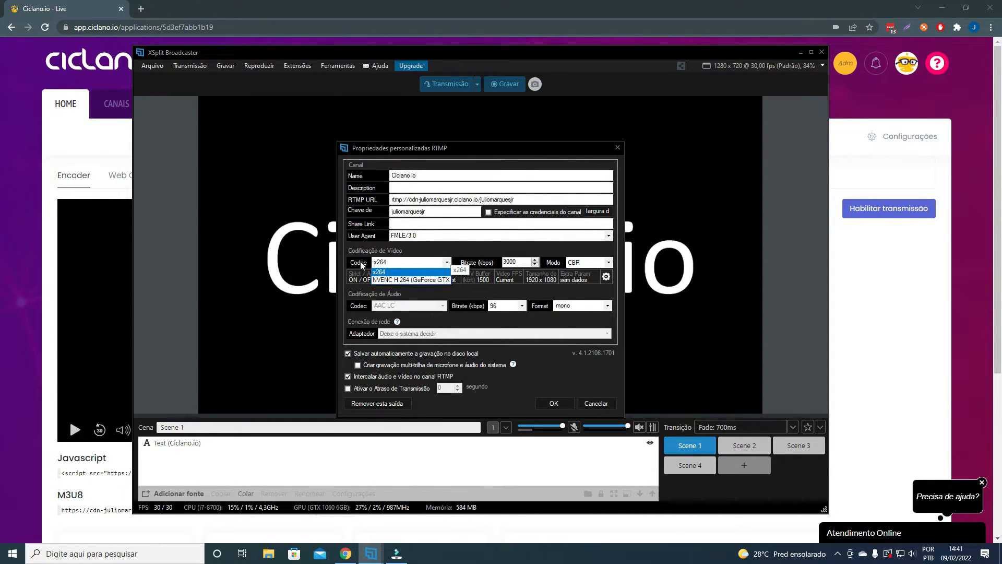
pyautogui.click(419, 281)
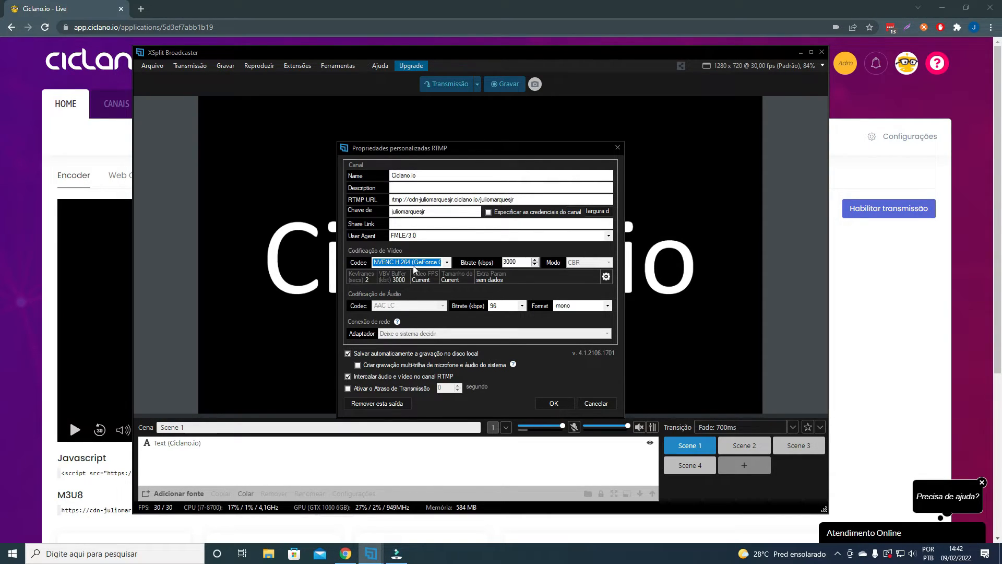
pyautogui.click(606, 277)
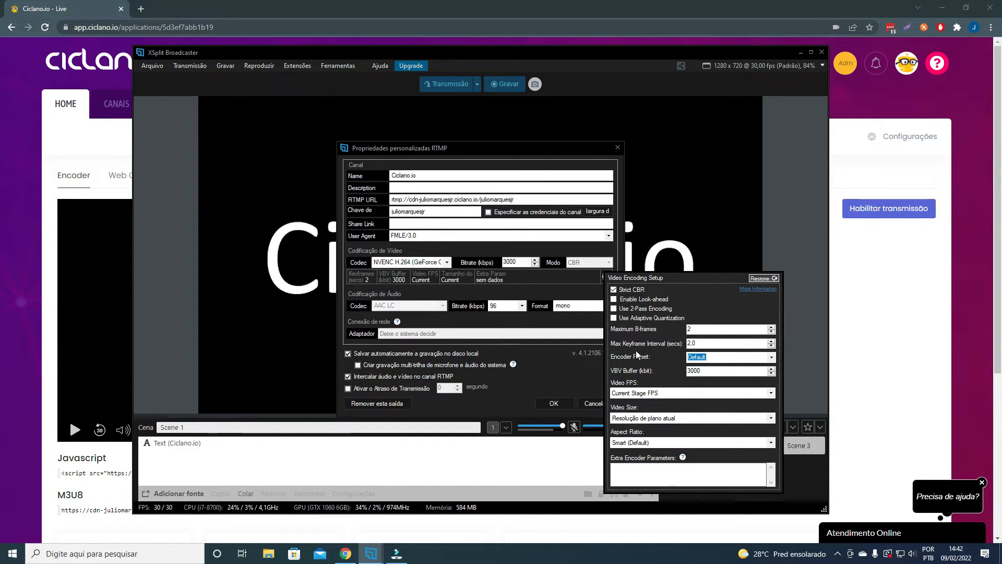
pyautogui.moveTo(696, 343); pyautogui.dragTo(686, 346)
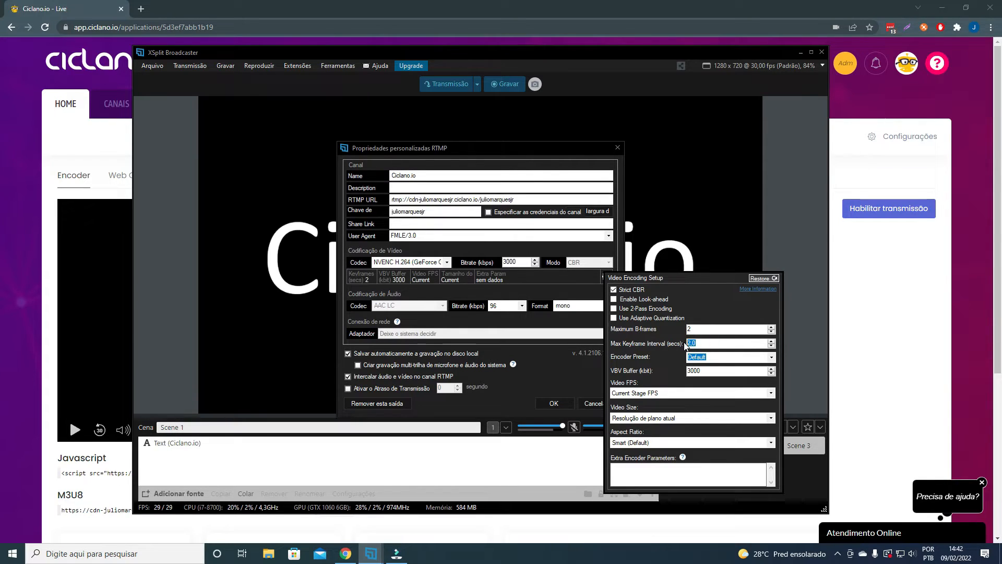
pyautogui.click(770, 357)
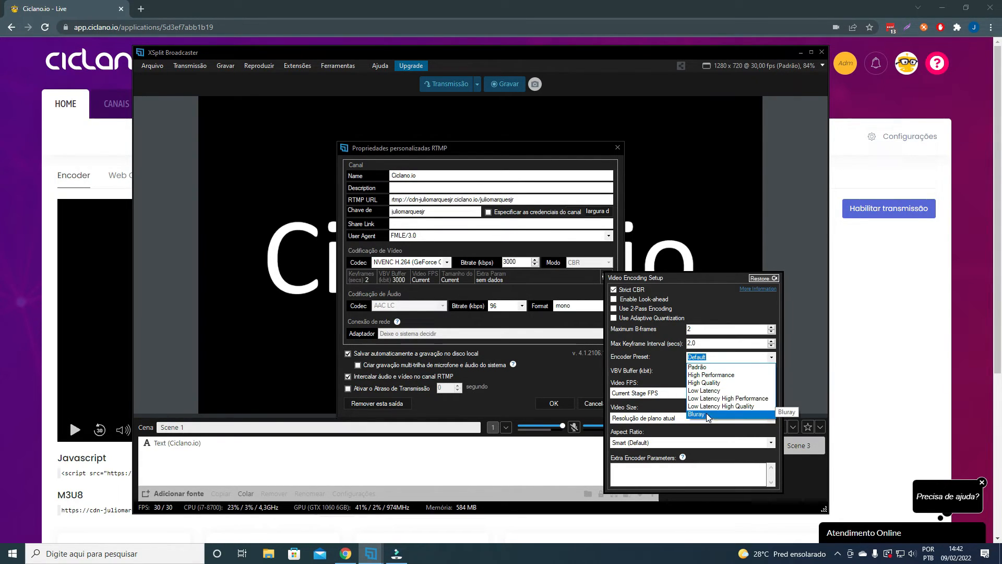
pyautogui.click(662, 368)
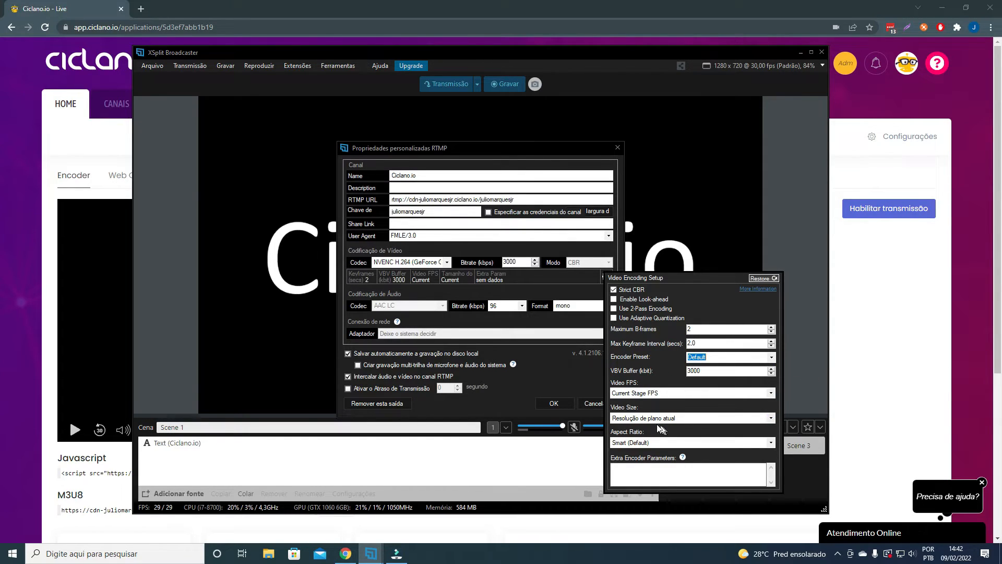
pyautogui.click(634, 419)
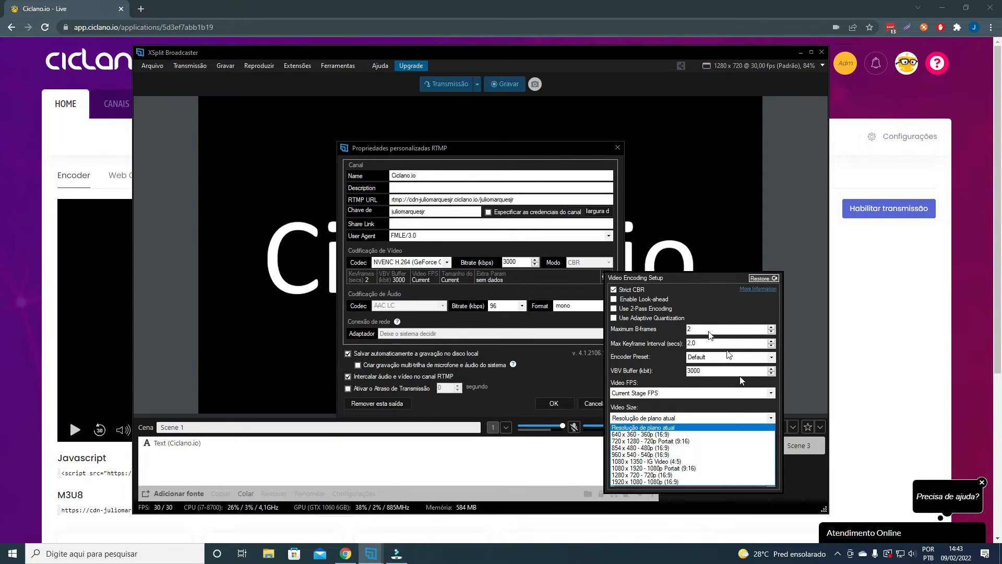
pyautogui.click(574, 280)
pyautogui.click(422, 261)
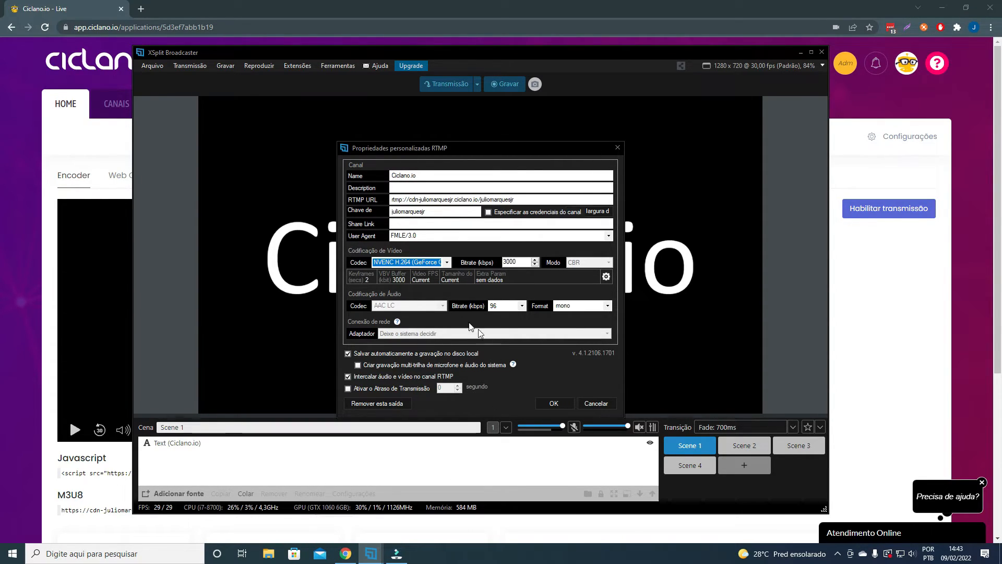
# - Set the NVENC video size to 1920 x 1080 - 1080p (16:9), and close the RTMP properties without saving
pyautogui.click(606, 276)
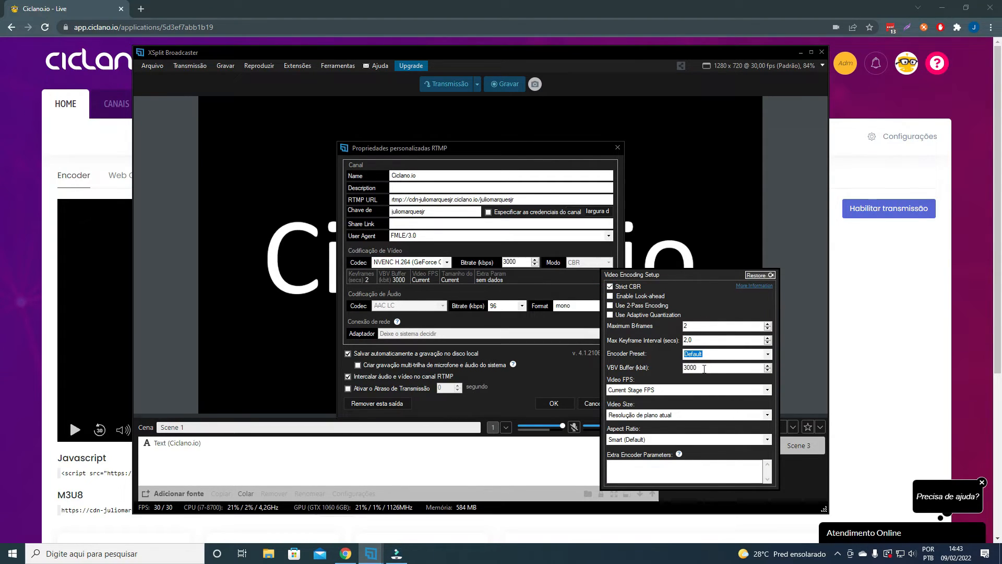
pyautogui.click(695, 415)
pyautogui.click(647, 479)
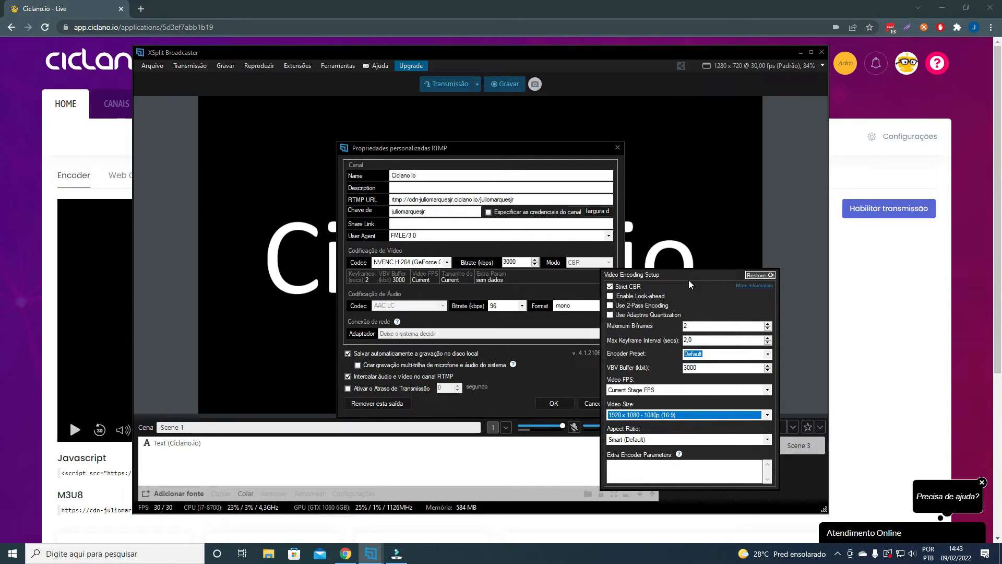
pyautogui.click(565, 404)
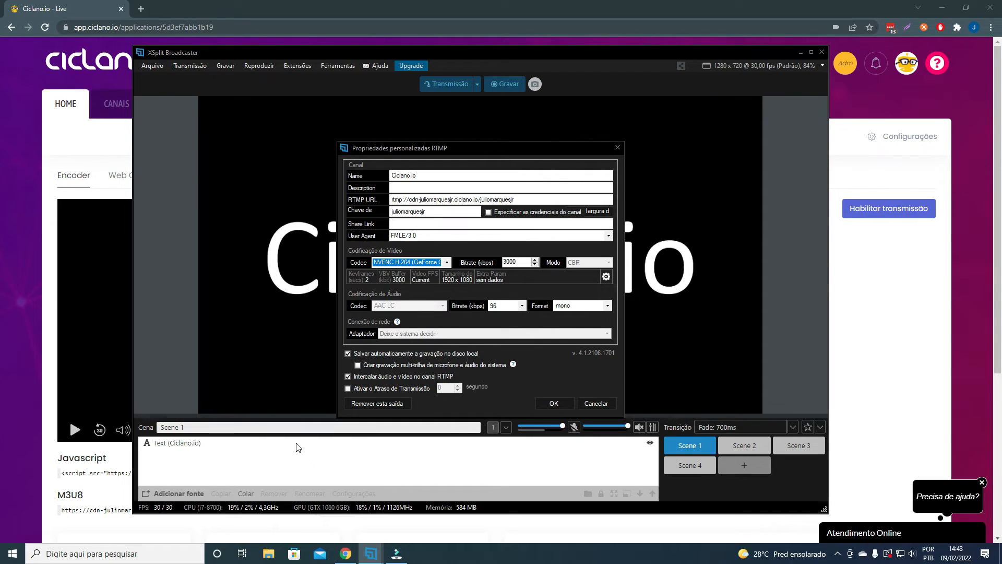
pyautogui.click(585, 403)
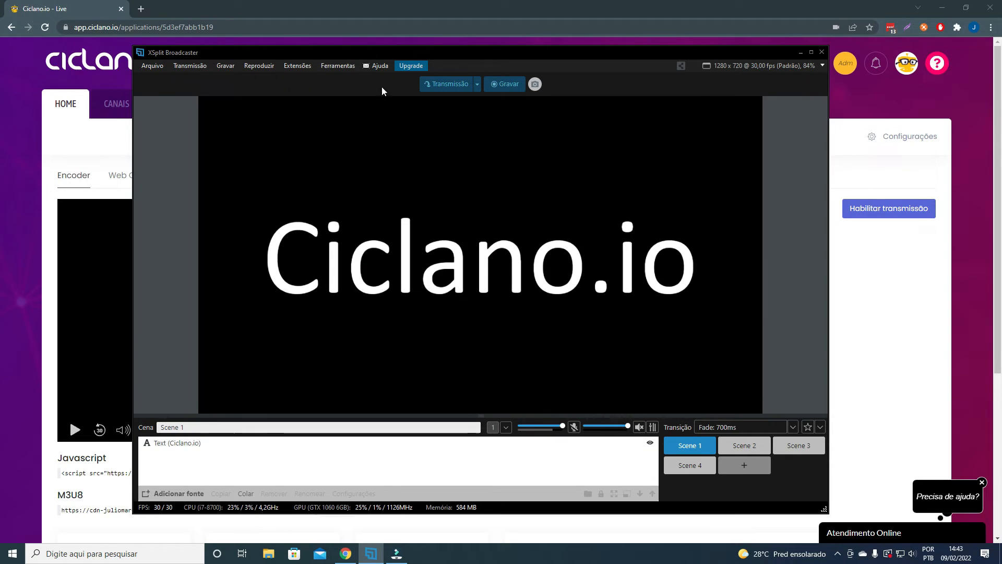
# - Start the live broadcast to the Custom RTMP - Ciclano.io output
pyautogui.click(189, 65)
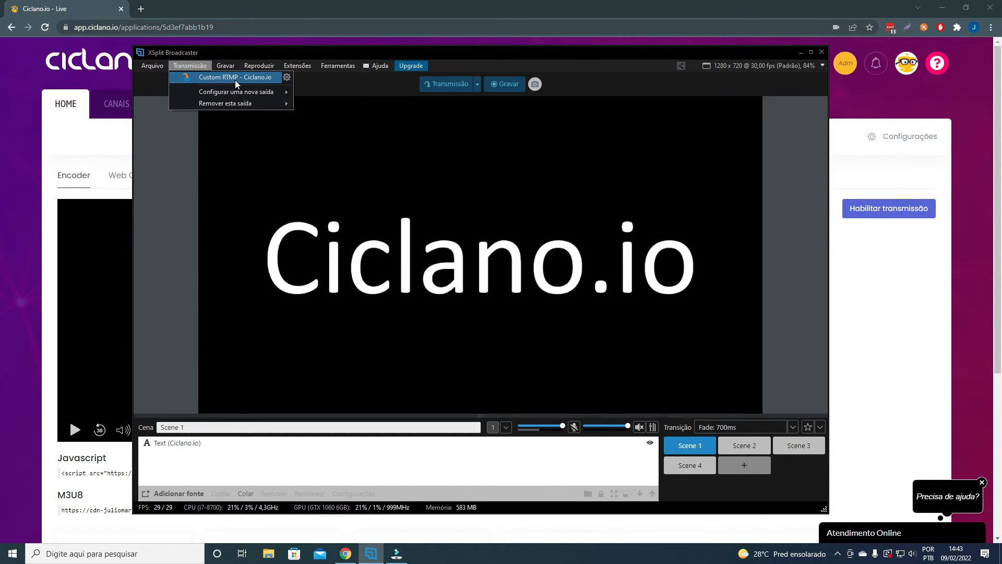
pyautogui.click(235, 80)
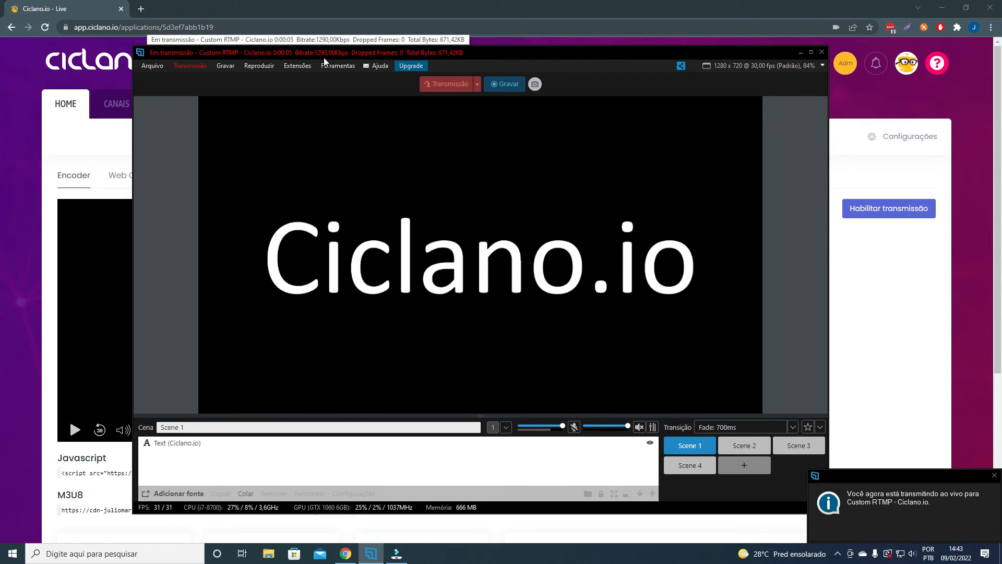
pyautogui.click(428, 197)
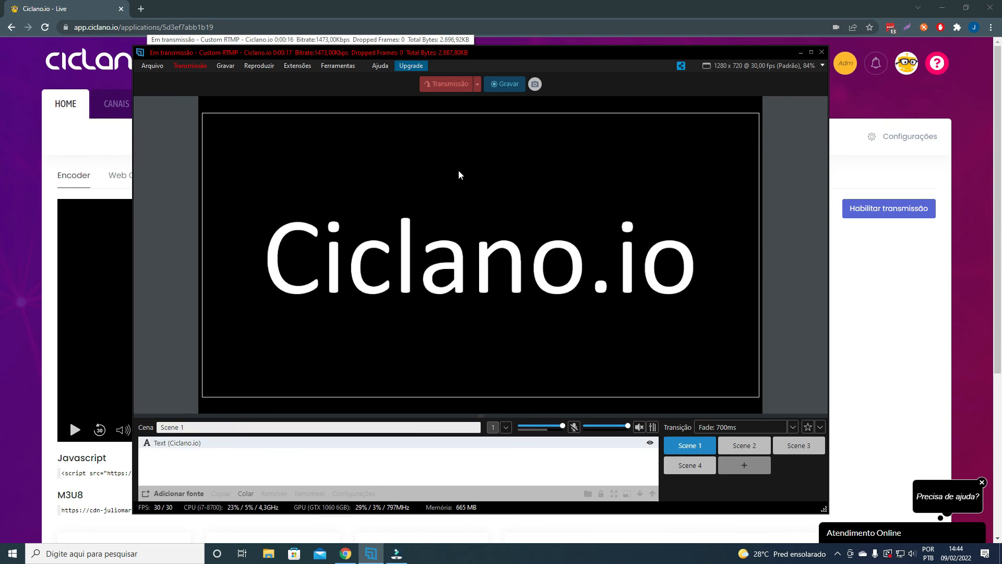
pyautogui.click(726, 256)
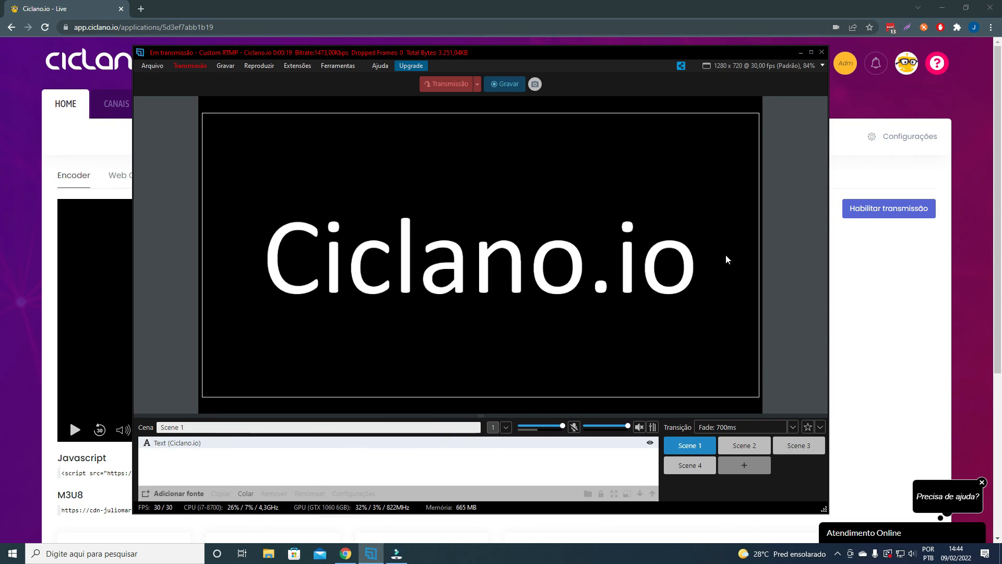